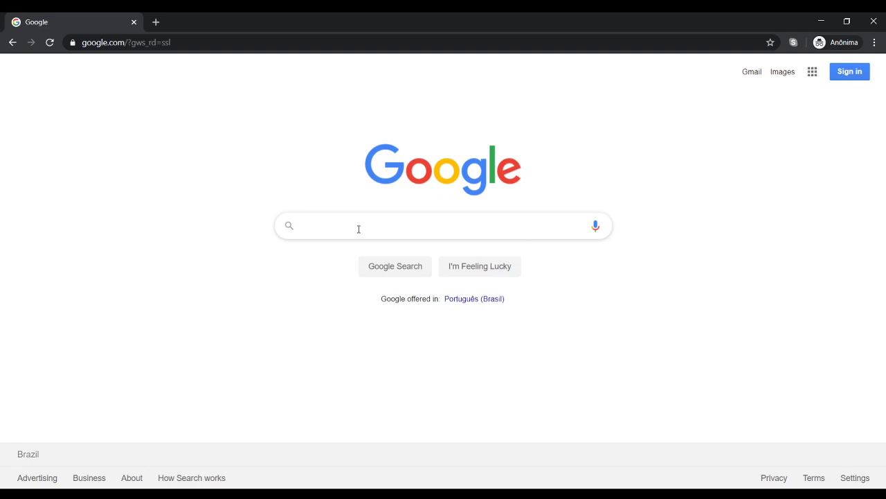
# Search Google for "scidavis download" and download SciDAVis through its official SourceForge site
pyautogui.write('cidavis')
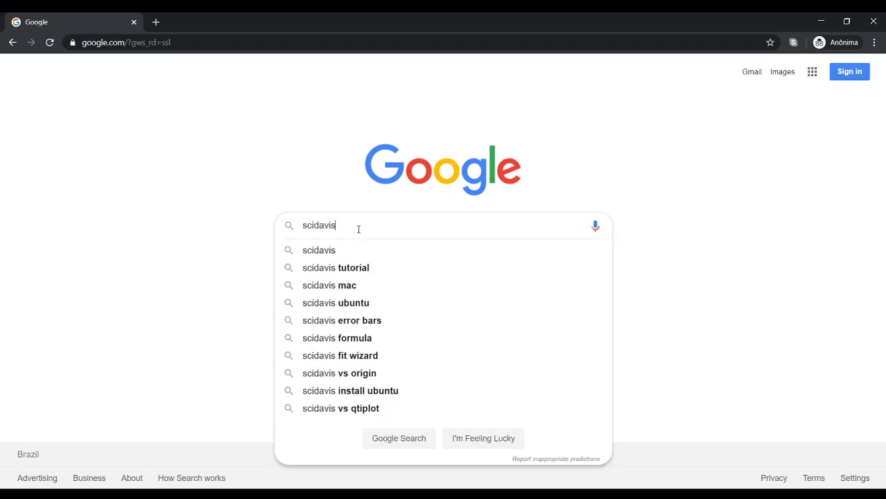
pyautogui.write(' download')
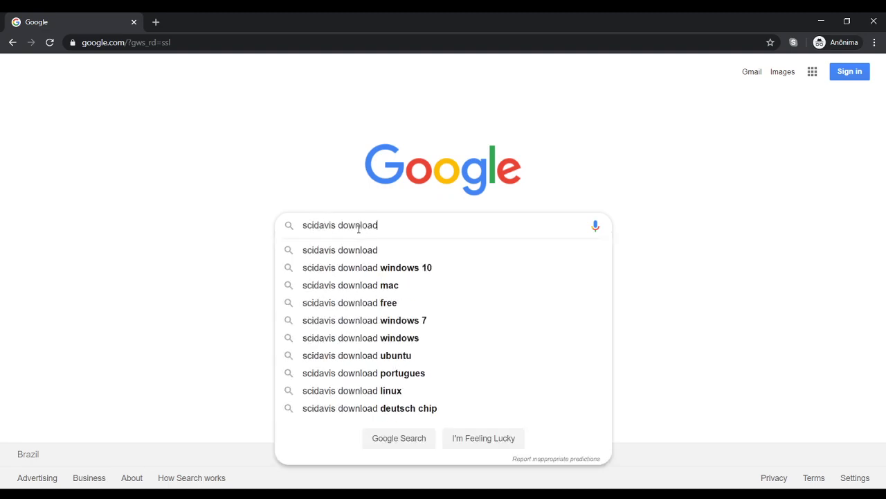
pyautogui.press('Return')
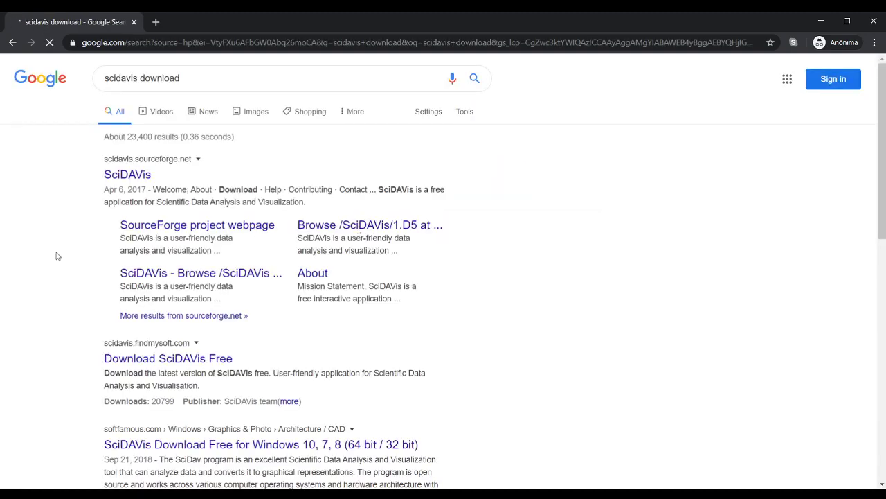
pyautogui.click(126, 178)
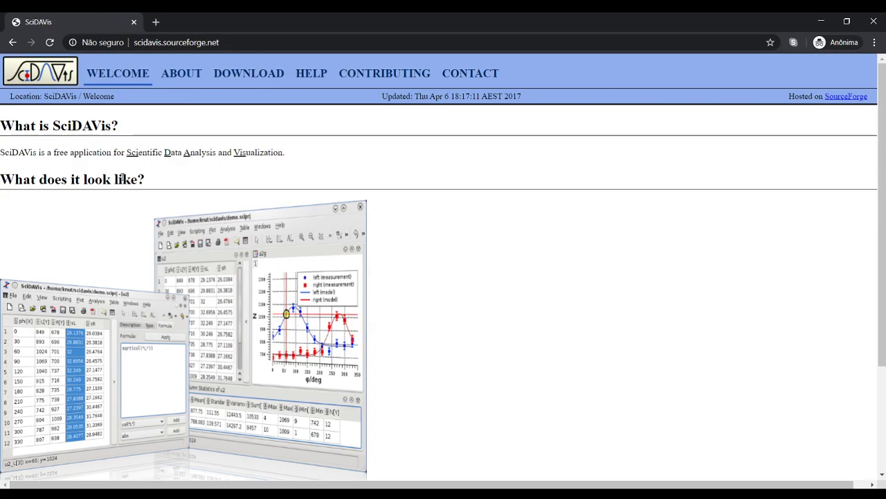
pyautogui.click(256, 78)
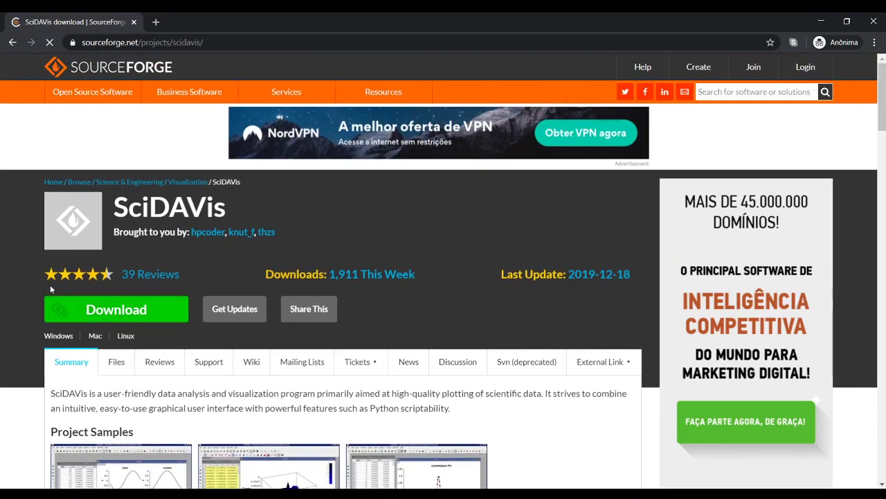
pyautogui.click(97, 315)
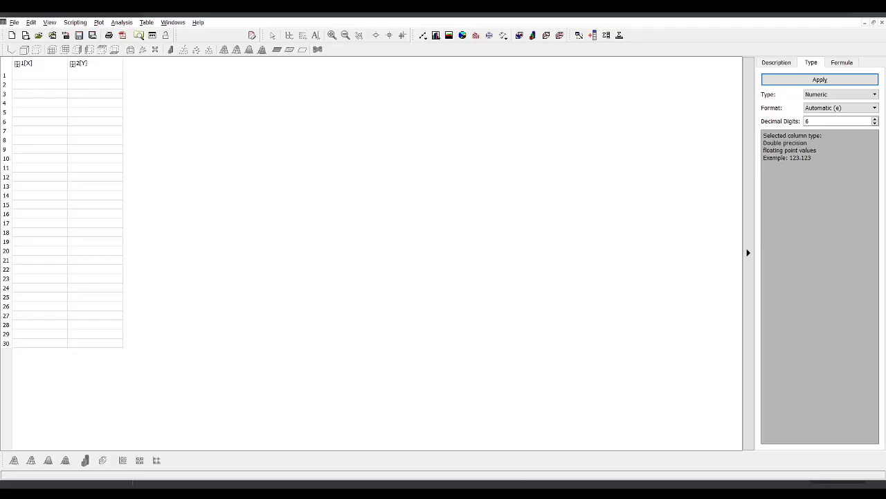
# In SciDAVis, fill rows 1 to 8 with the X; Y pairs (0; 0), (1; 0,21), (1,5; 0,44), (2; 0,83), (2,5; 1,23), (3; 1,81), (3,5; 2,42), (4; 3,17)
pyautogui.click(292, 433)
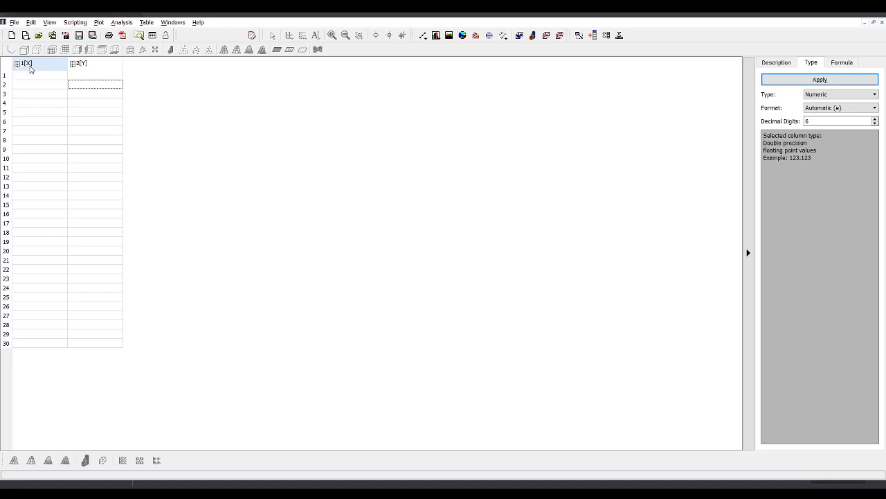
pyautogui.click(85, 75)
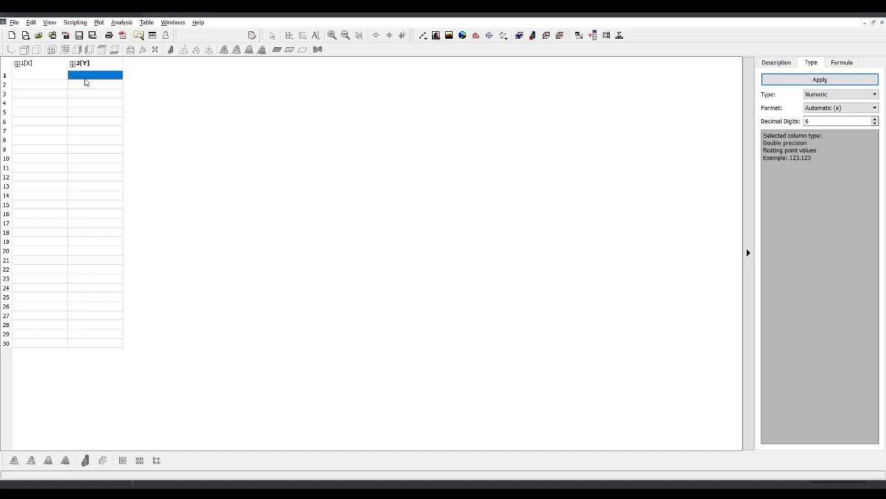
pyautogui.click(50, 75)
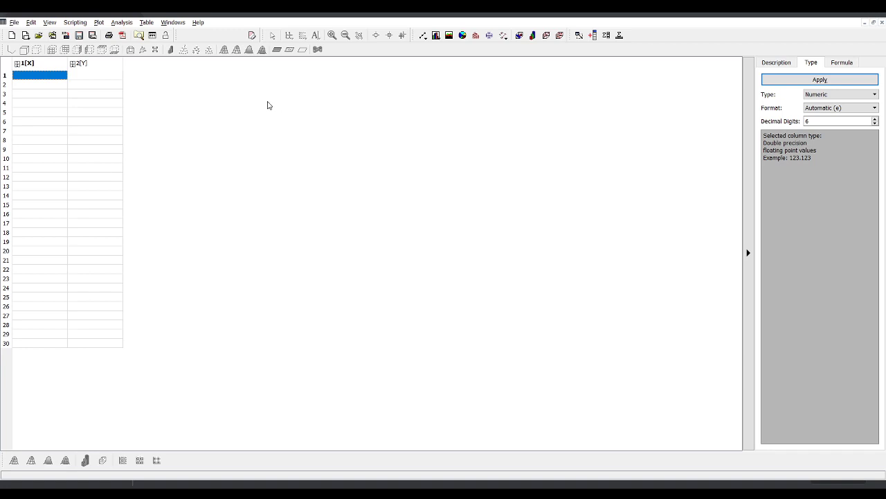
pyautogui.write('0\t0 1\t0,21 1,5\t0,44 2\t0,83 2,5\t1,23 3\t1,81 3,5\t2,42 4\t3,17')
pyautogui.click(201, 120)
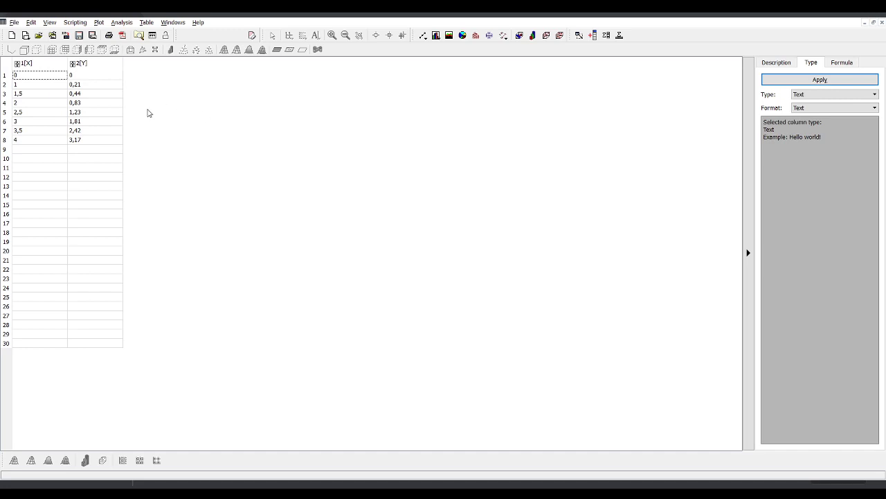
# Try to set the X column's type to Numeric with the Decimal format
pyautogui.click(105, 66)
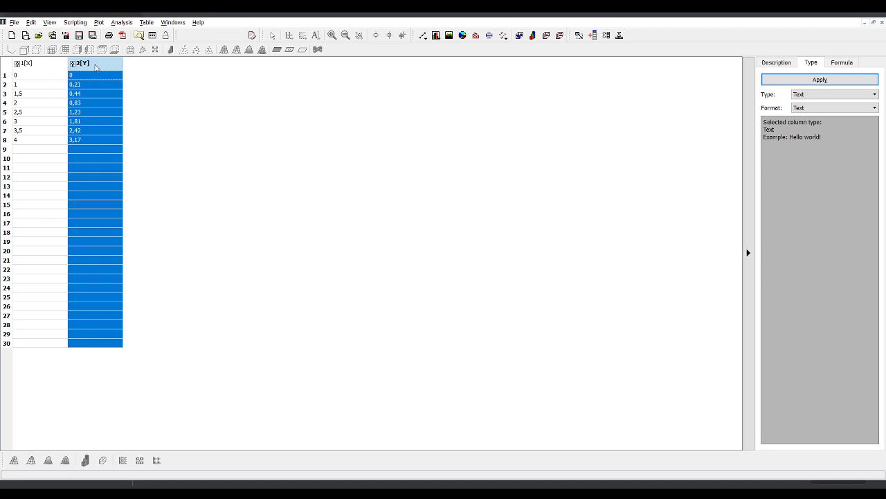
pyautogui.click(35, 65)
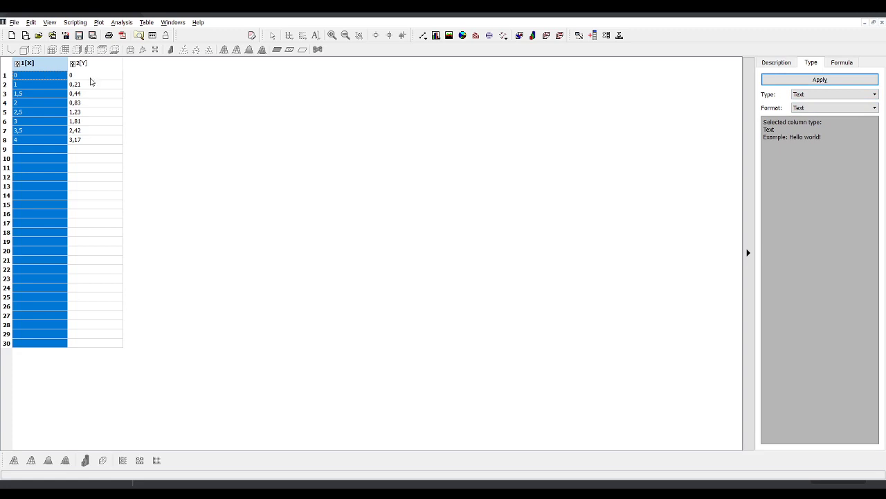
pyautogui.click(813, 98)
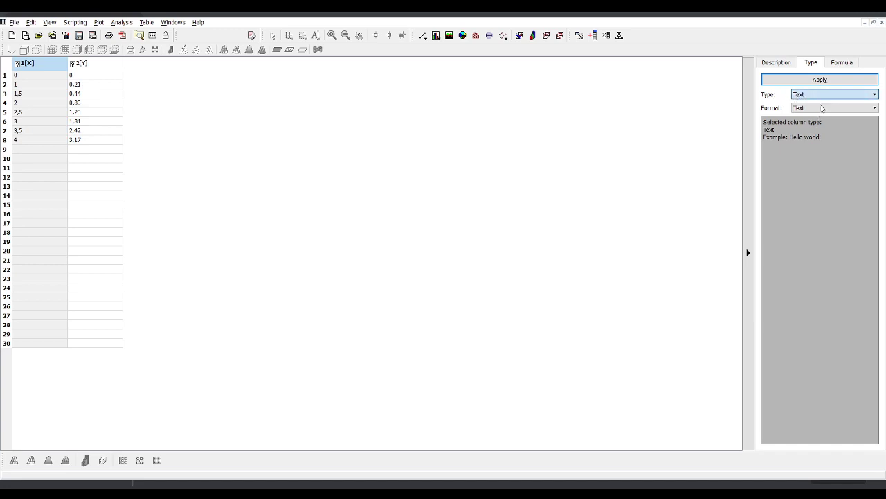
pyautogui.press('Up')
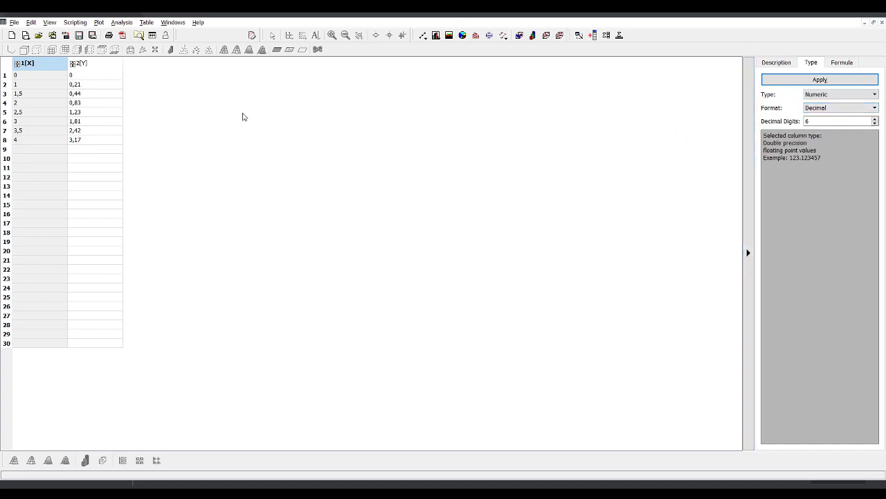
# Convert the Y column from text to the Numeric type with the Decimal format
pyautogui.click(104, 63)
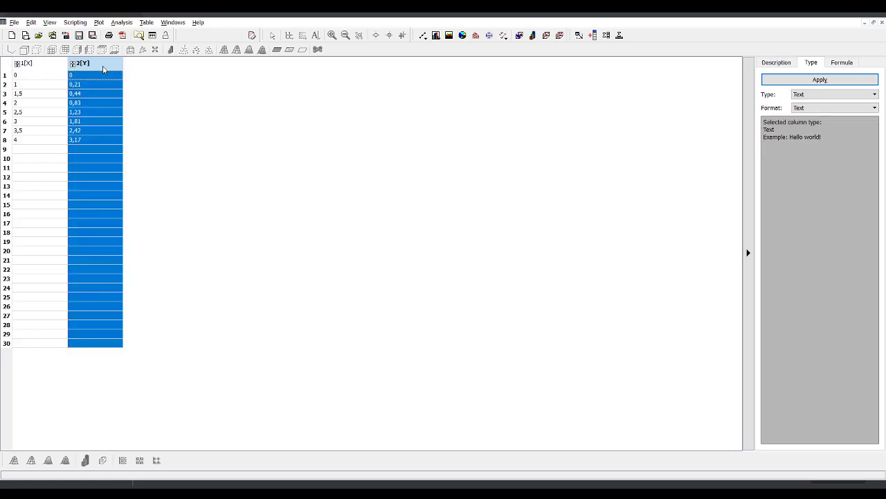
pyautogui.click(822, 97)
pyautogui.press('Up')
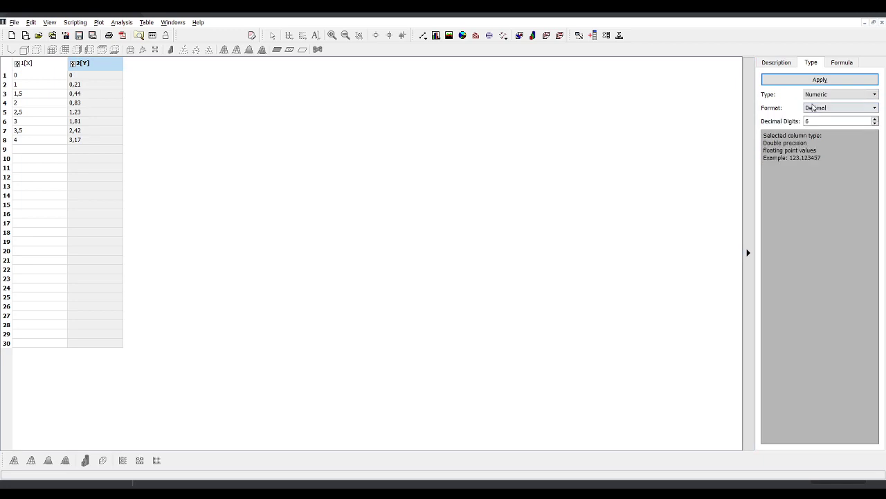
pyautogui.click(206, 100)
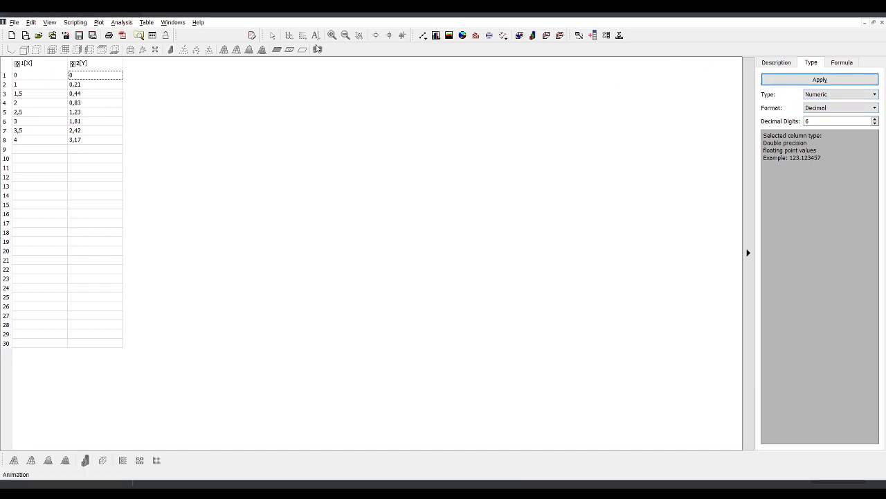
pyautogui.click(85, 66)
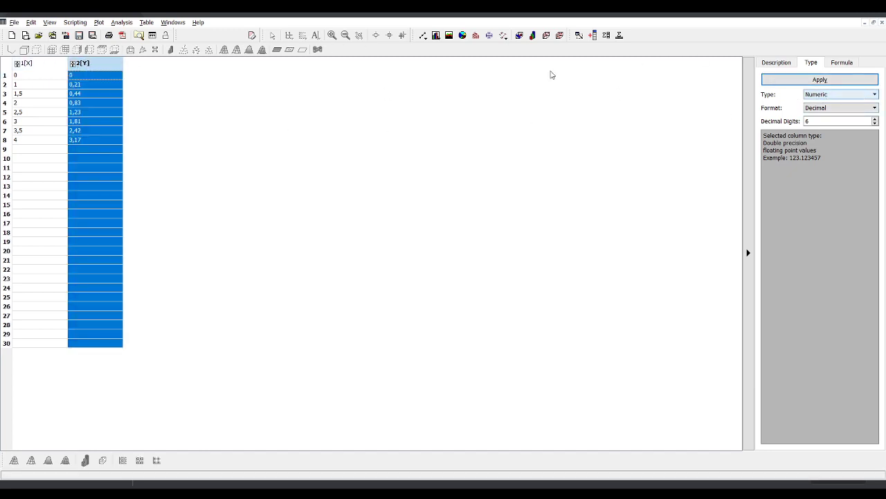
pyautogui.click(821, 80)
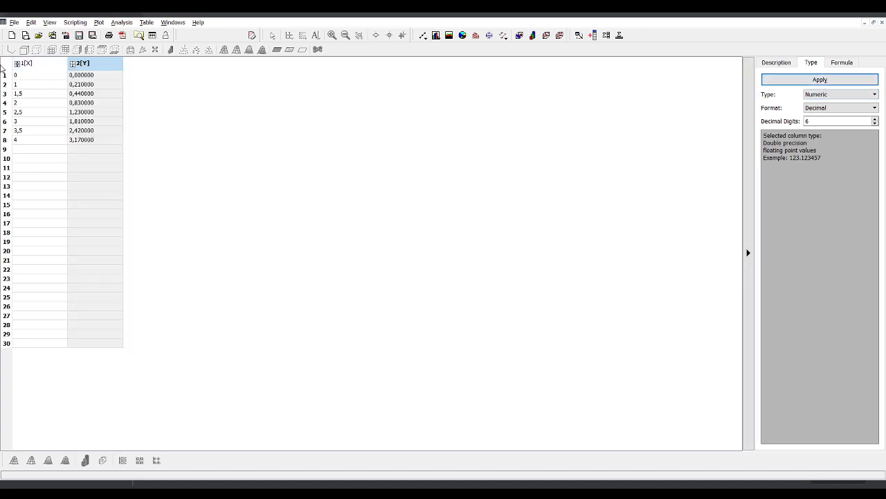
# Convert the X column to the Numeric type with the Decimal format and 6 decimal digits
pyautogui.click(47, 67)
pyautogui.click(826, 81)
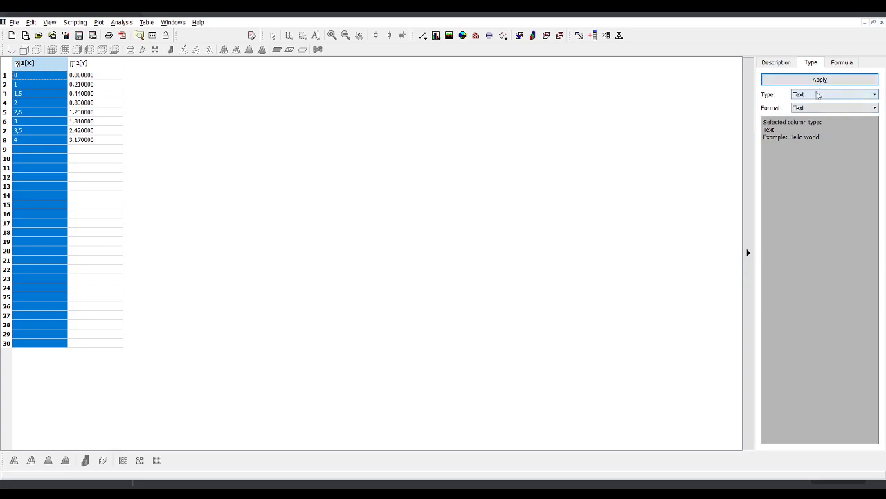
pyautogui.click(814, 108)
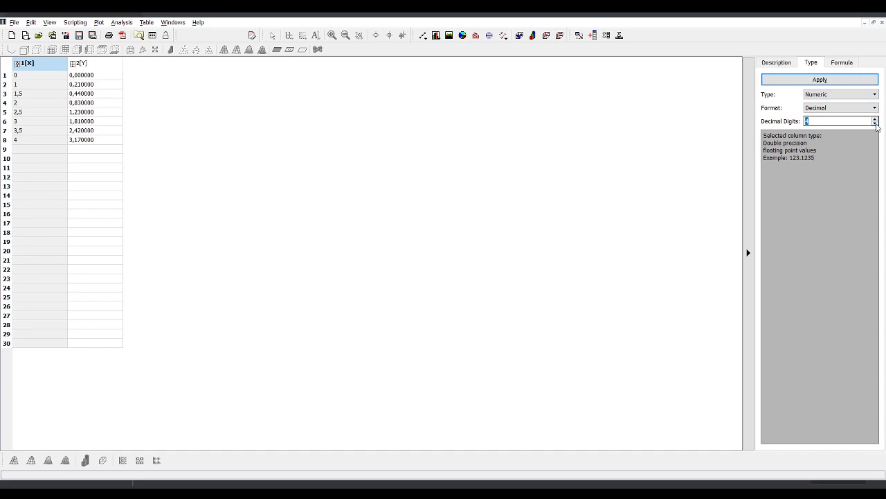
pyautogui.click(819, 80)
pyautogui.click(167, 102)
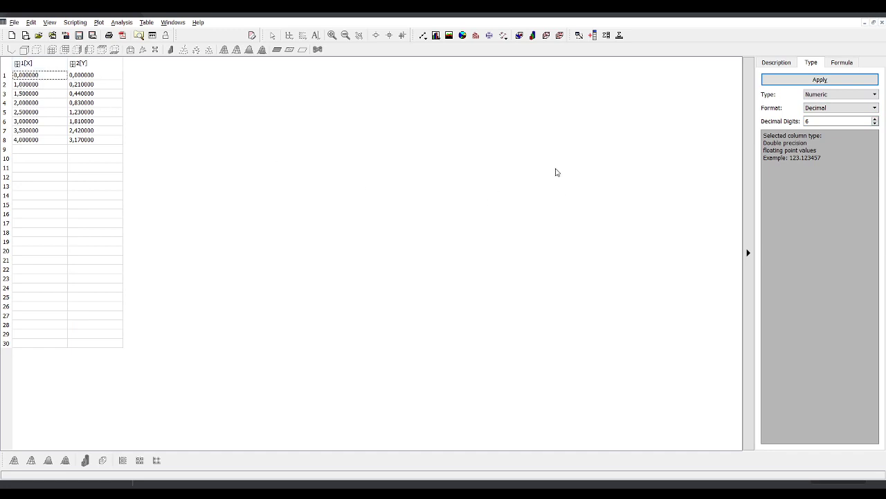
pyautogui.click(778, 63)
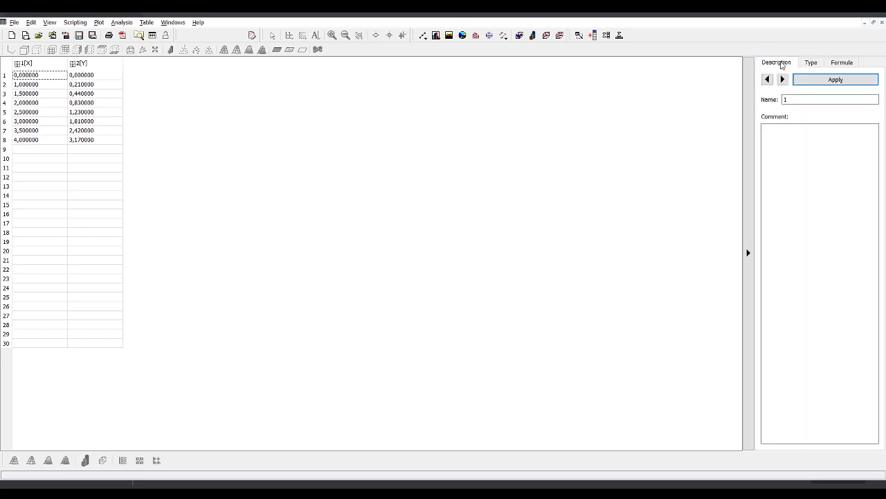
pyautogui.click(811, 62)
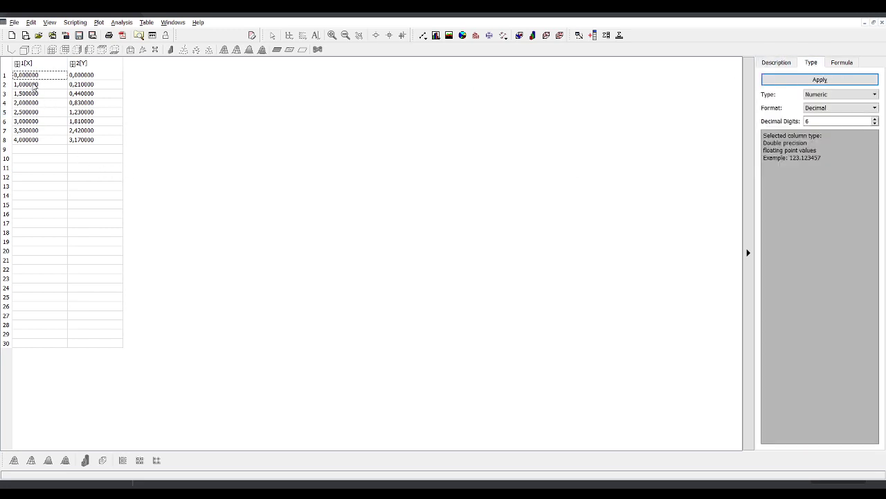
# Plot the eight filled X and Y rows as a scatter graph and fit a second-order polynomial to the points
pyautogui.moveTo(27, 79); pyautogui.dragTo(129, 139)
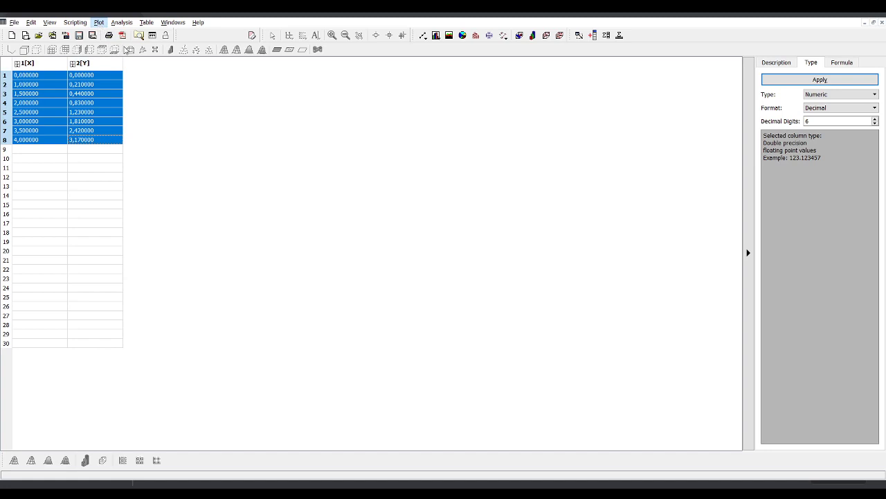
pyautogui.click(124, 50)
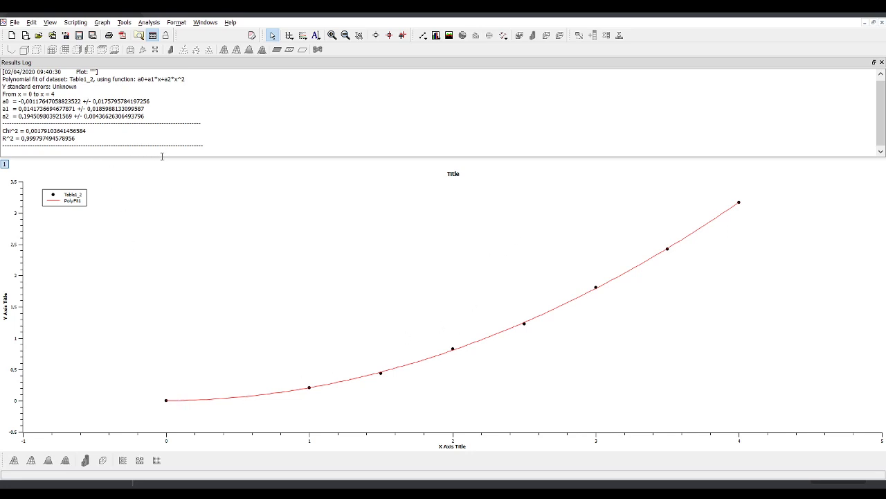
# Enlarge the results log and examine the polynomial fit's function and its coefficients a0 and a1 with their errors
pyautogui.moveTo(158, 158); pyautogui.dragTo(155, 192)
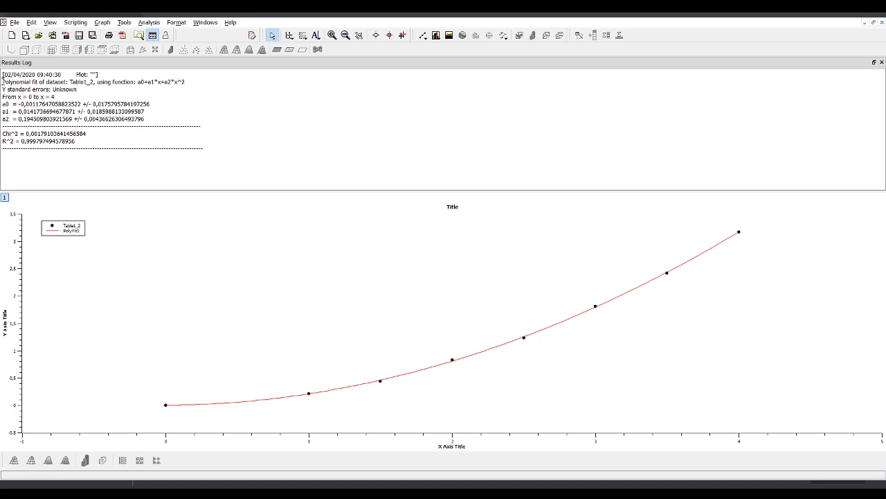
pyautogui.moveTo(2, 80); pyautogui.dragTo(70, 82)
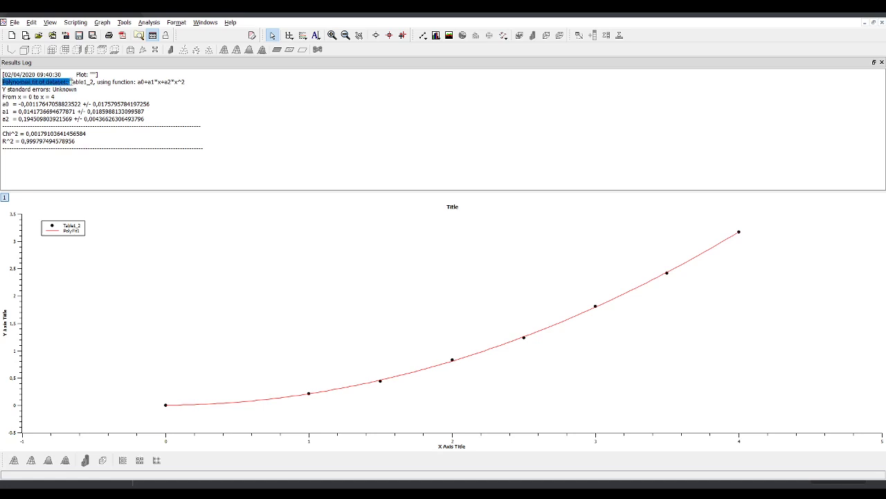
pyautogui.click(102, 91)
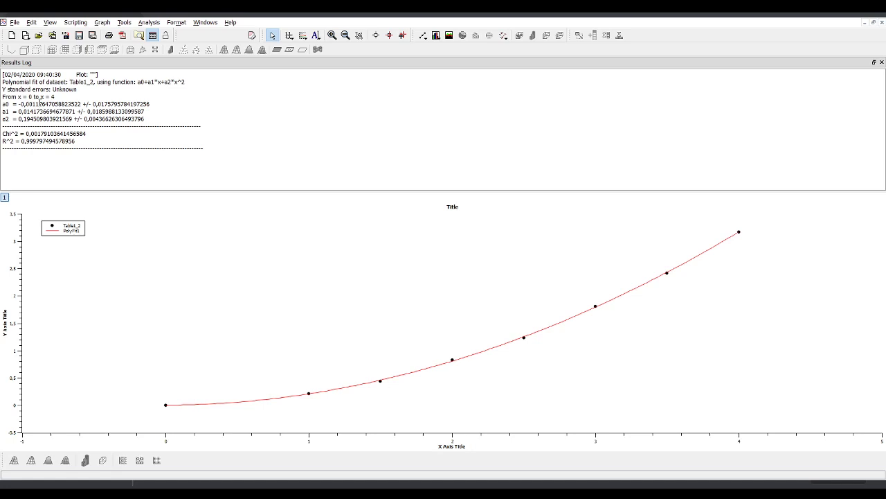
pyautogui.doubleClick(104, 103)
pyautogui.click(117, 104)
pyautogui.moveTo(4, 111); pyautogui.dragTo(144, 111)
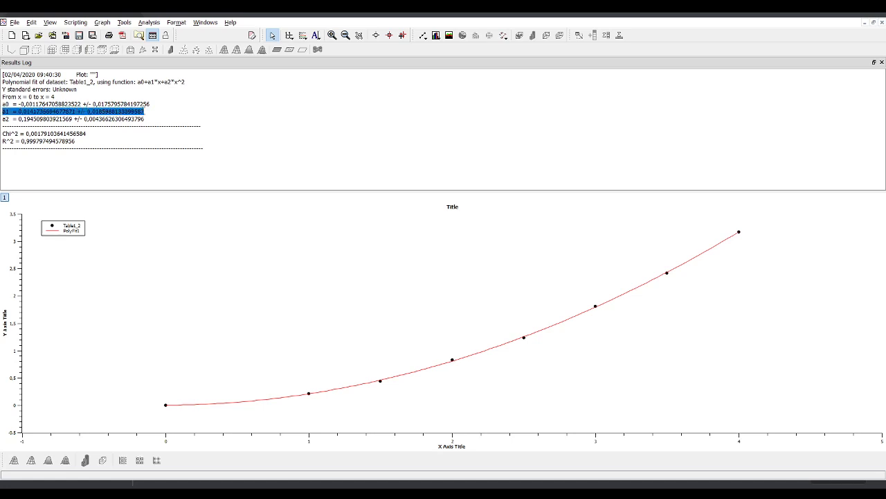
pyautogui.click(88, 111)
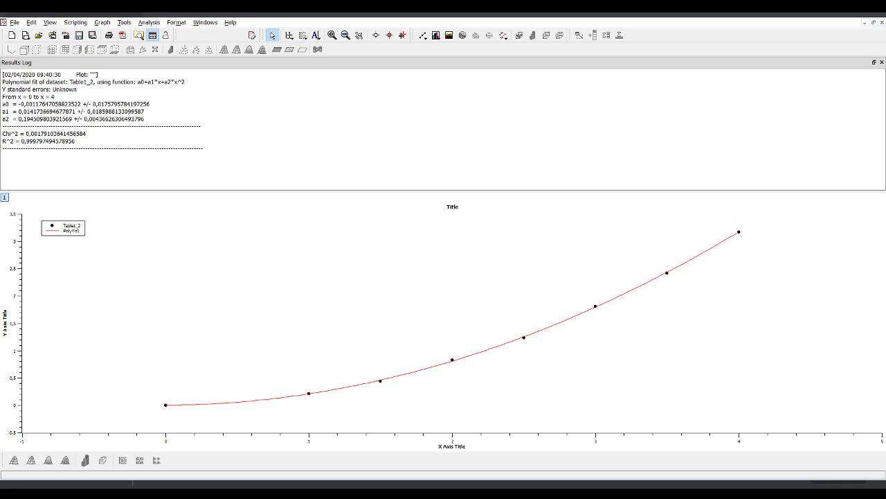
# Enlarge the Y axis title's font and change its text to "posição (m)"
pyautogui.click(7, 325)
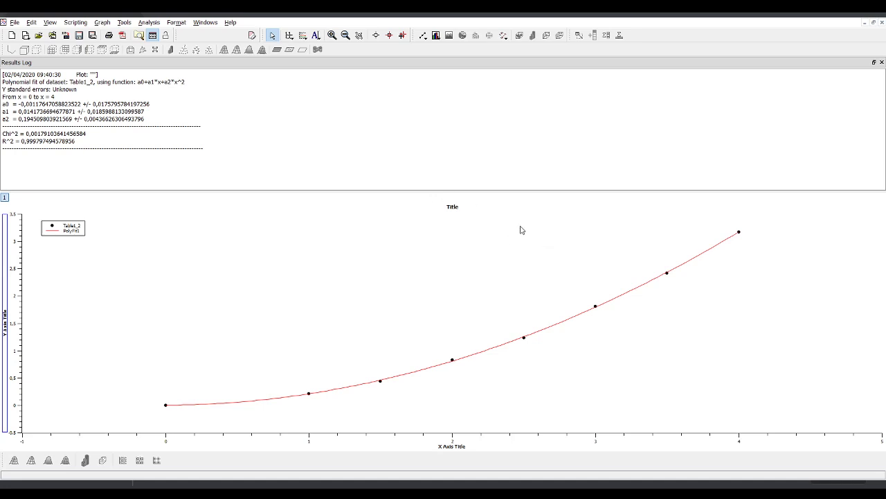
pyautogui.click(492, 318)
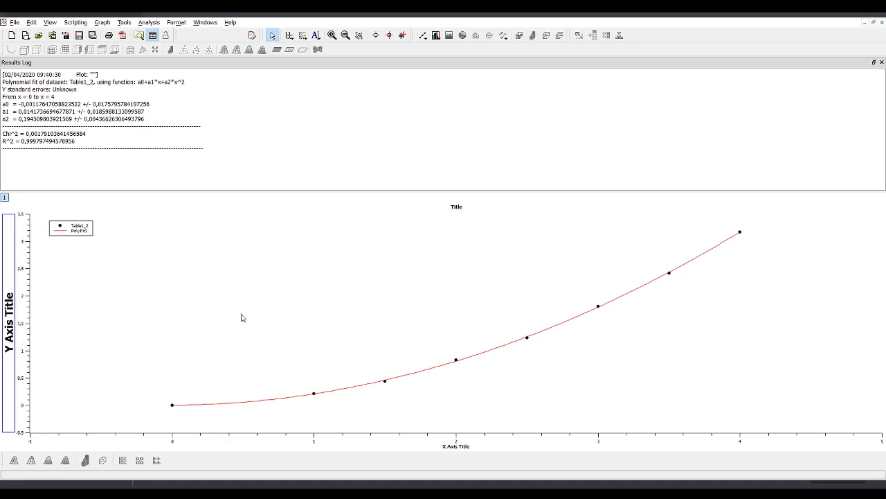
pyautogui.click(492, 196)
pyautogui.doubleClick(7, 309)
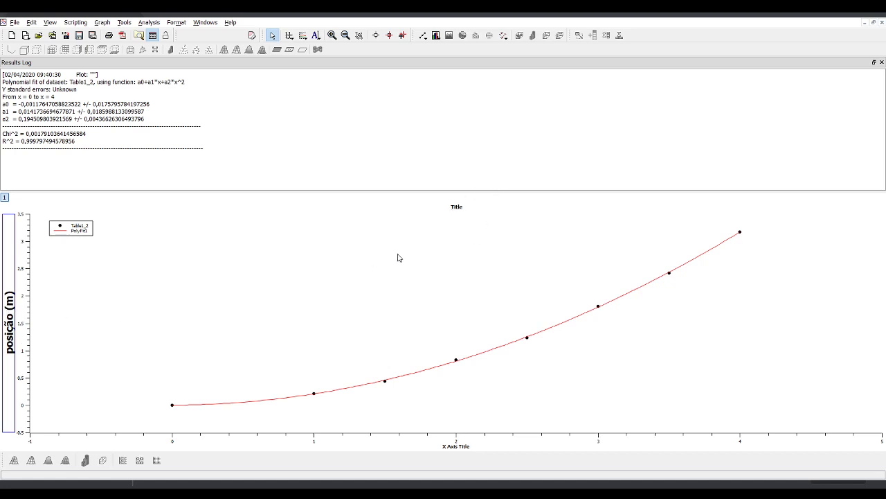
# Enlarge the fonts of the X axis title and graph title, and set their texts to "tempo (s)" and "movimento unidmensional"
pyautogui.click(459, 448)
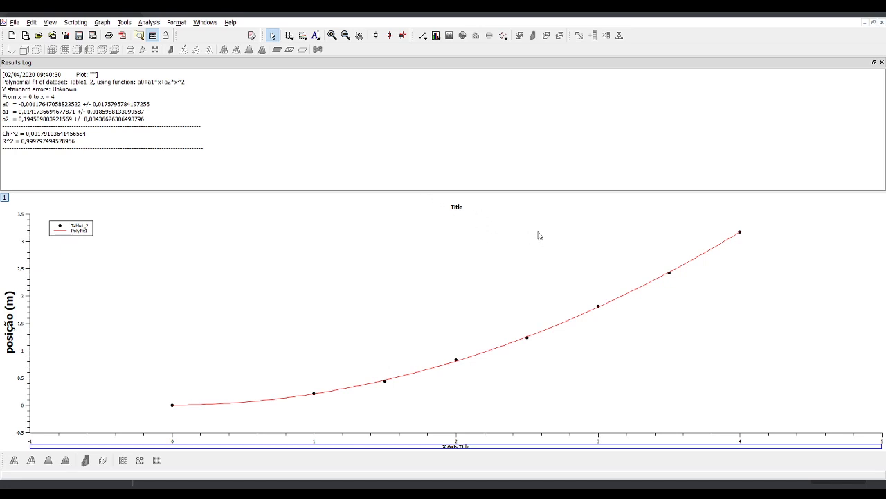
pyautogui.click(485, 322)
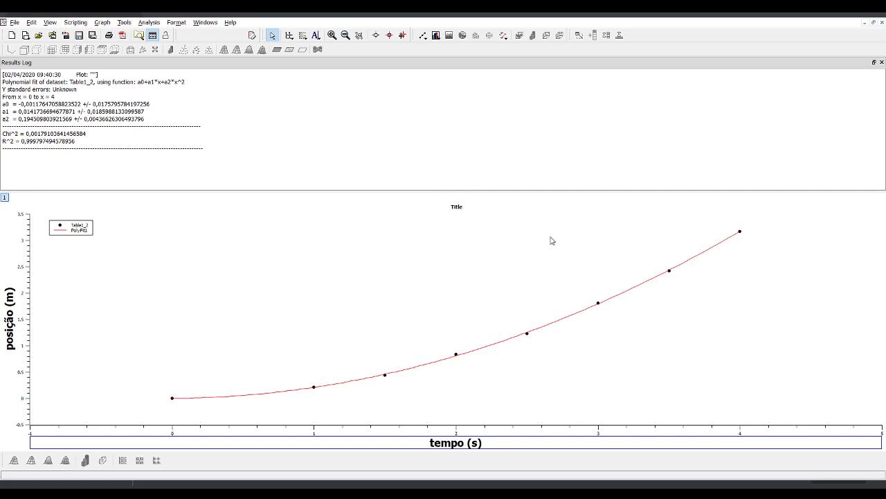
pyautogui.click(486, 320)
pyautogui.click(503, 173)
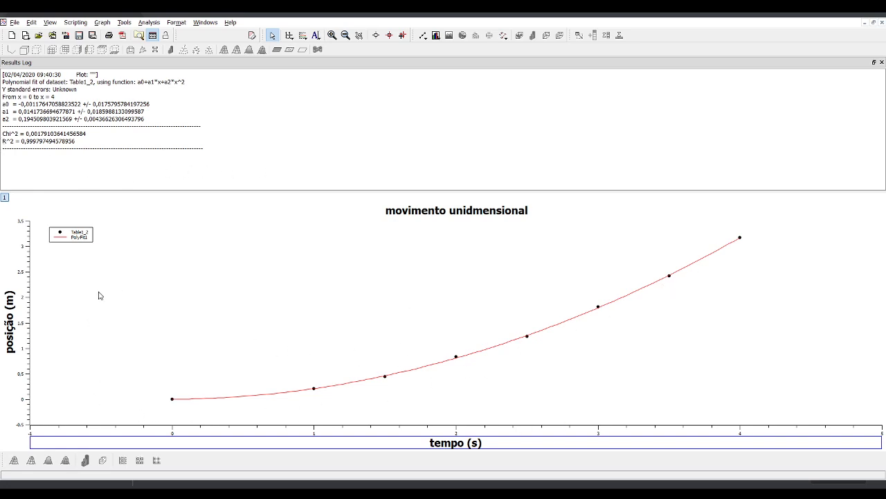
# Copy the a0, a1 and a2 coefficient lines of the polynomial fit from the results log
pyautogui.moveTo(2, 104); pyautogui.dragTo(148, 120)
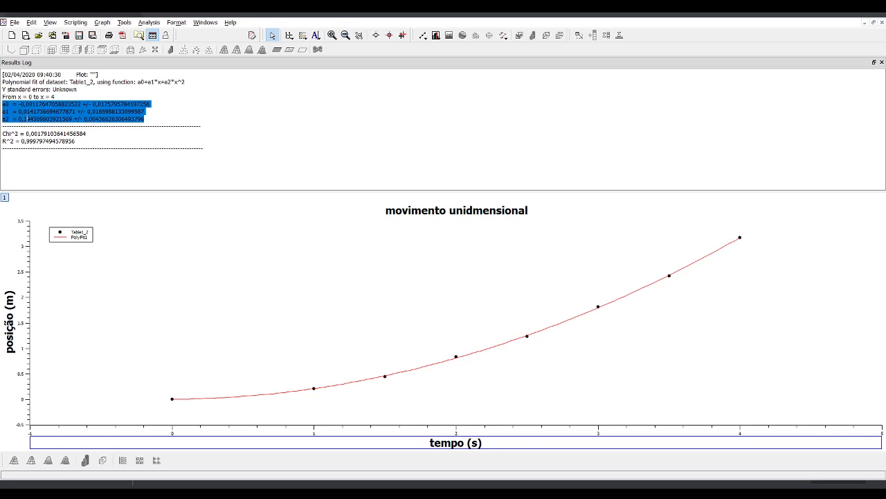
pyautogui.click(64, 119)
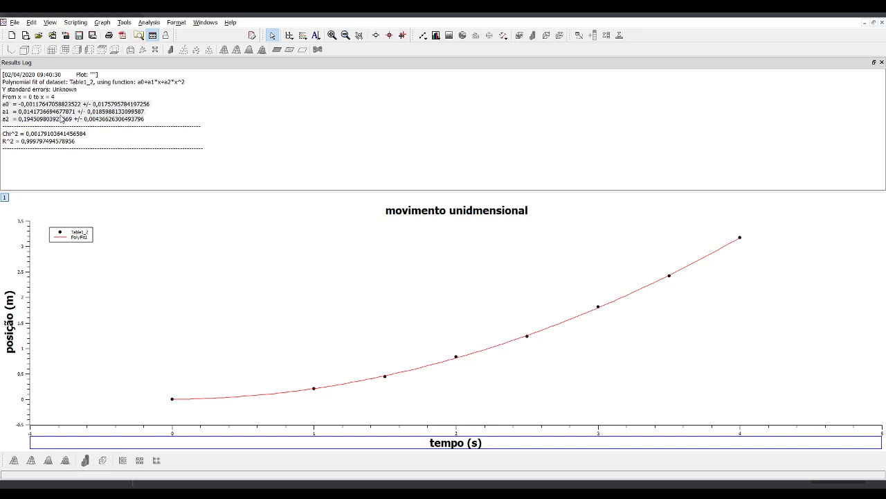
pyautogui.moveTo(64, 119); pyautogui.dragTo(89, 124)
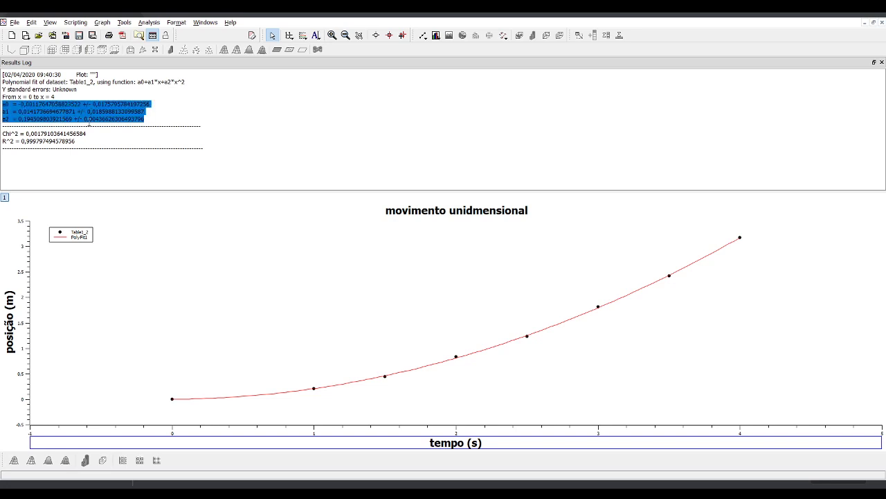
# Add a text box above the curve with the copied coefficients, enlarge its font and shorten the a2 value to "0,194 +/- 0,004"
pyautogui.click(108, 28)
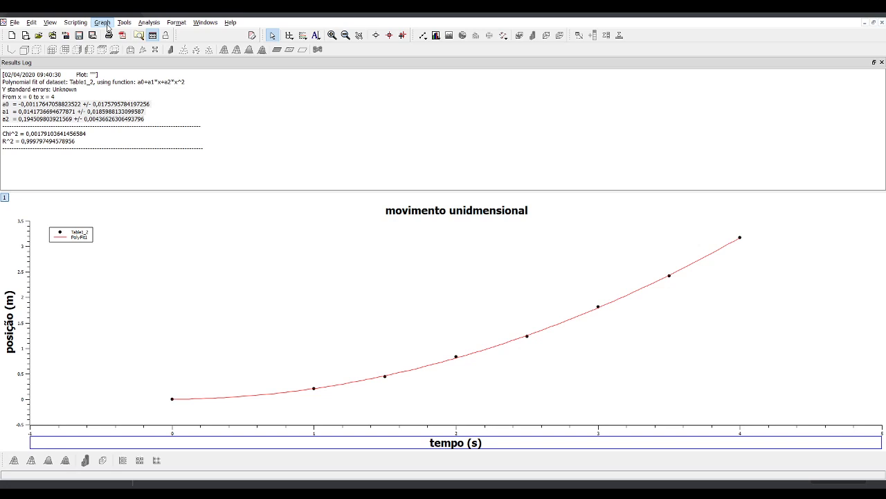
pyautogui.click(116, 68)
pyautogui.hotkey('alt', 'Tab')
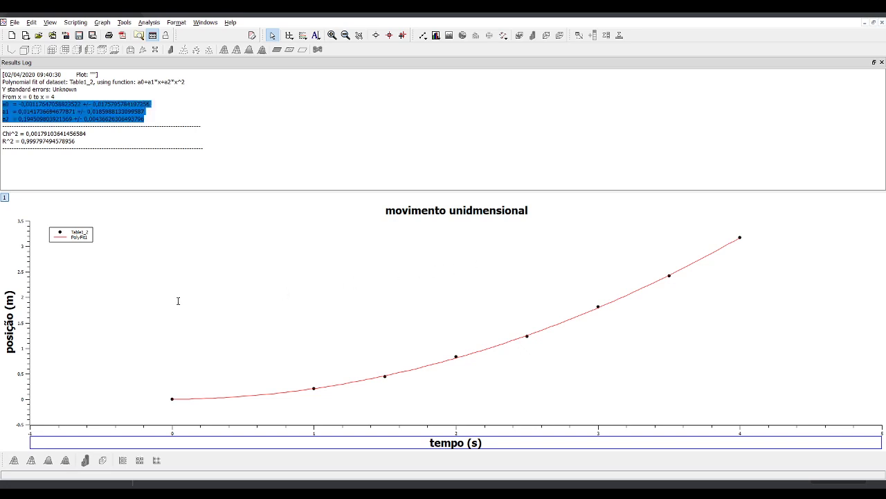
pyautogui.click(171, 265)
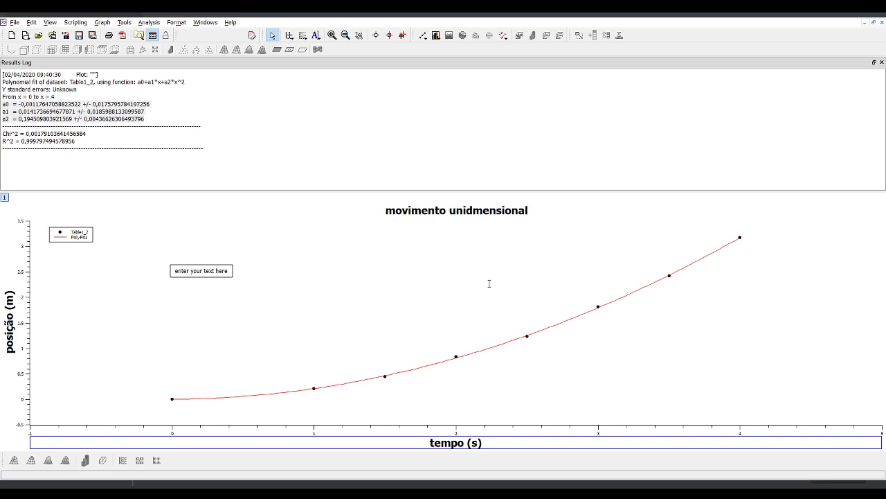
pyautogui.click(500, 181)
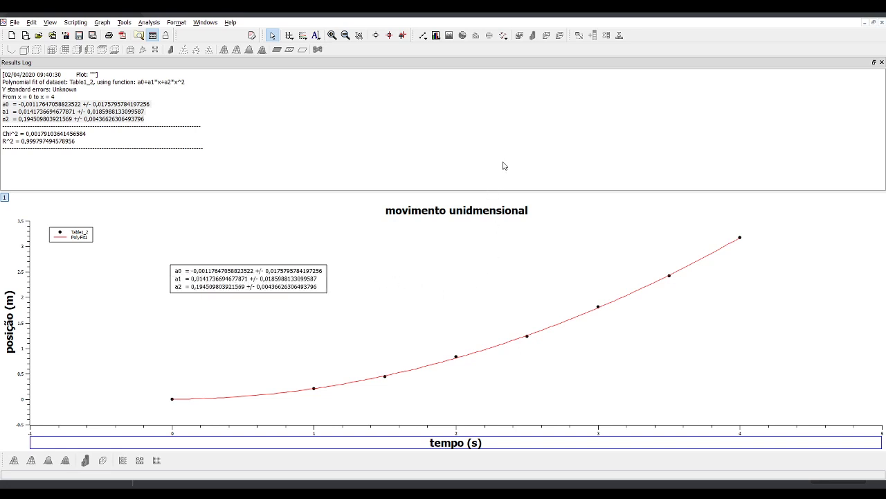
pyautogui.click(256, 286)
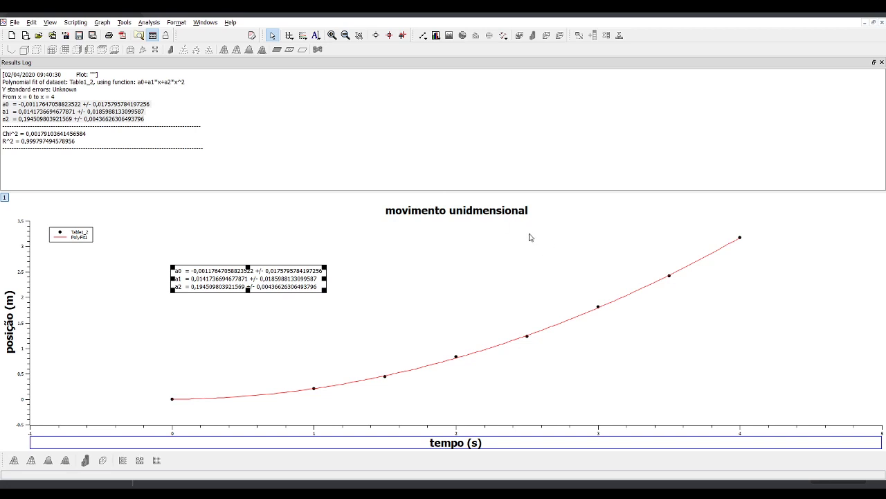
pyautogui.click(511, 178)
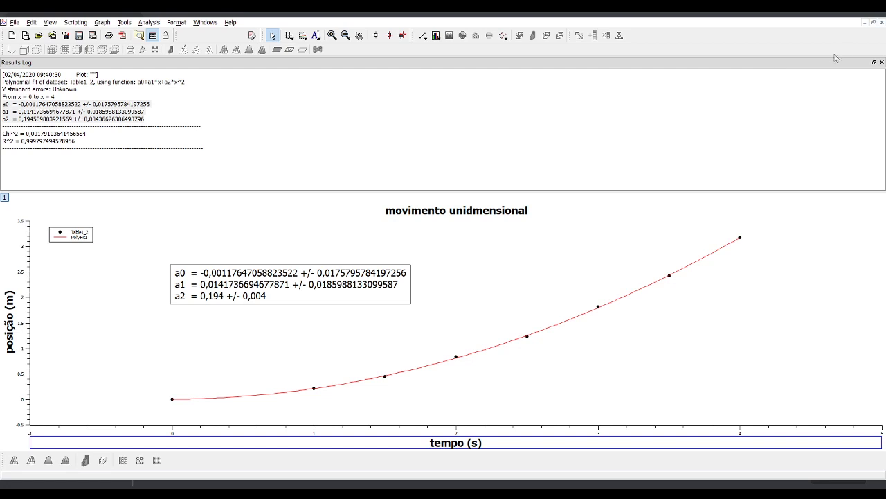
# Minimize the graph, maximize the data table and square the X column's values with the formula col("1")^2
pyautogui.click(865, 25)
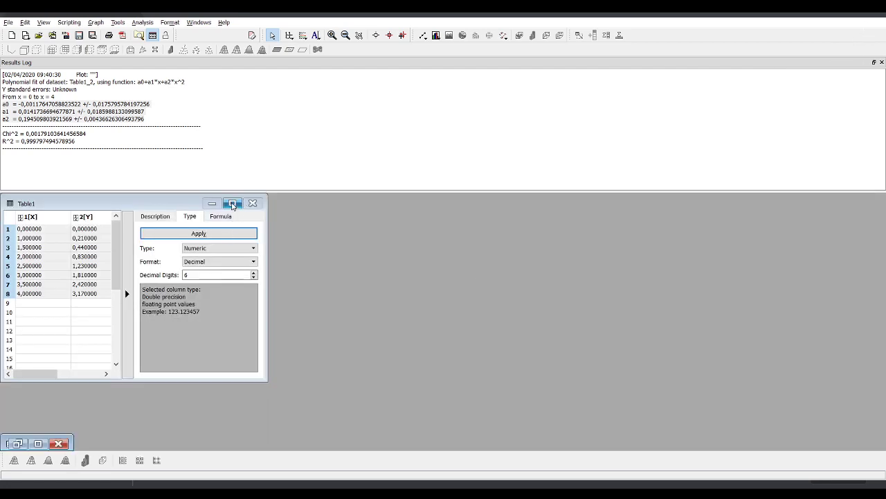
pyautogui.click(233, 203)
pyautogui.click(212, 266)
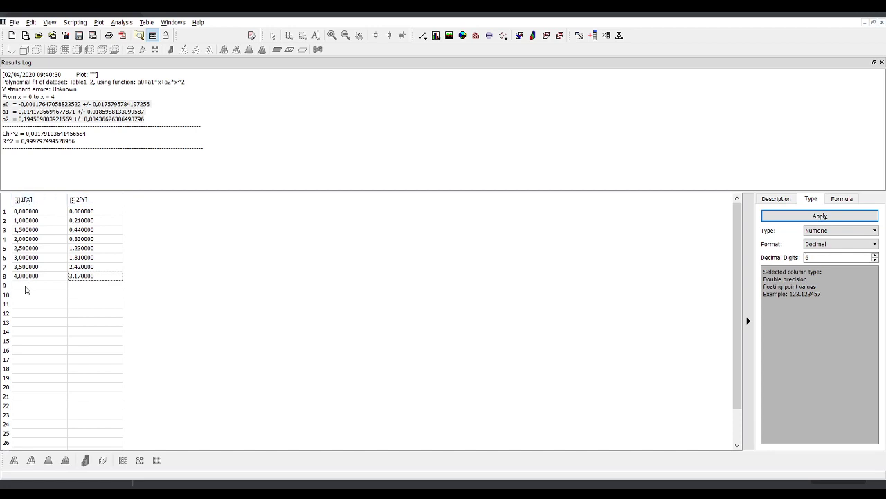
pyautogui.click(35, 233)
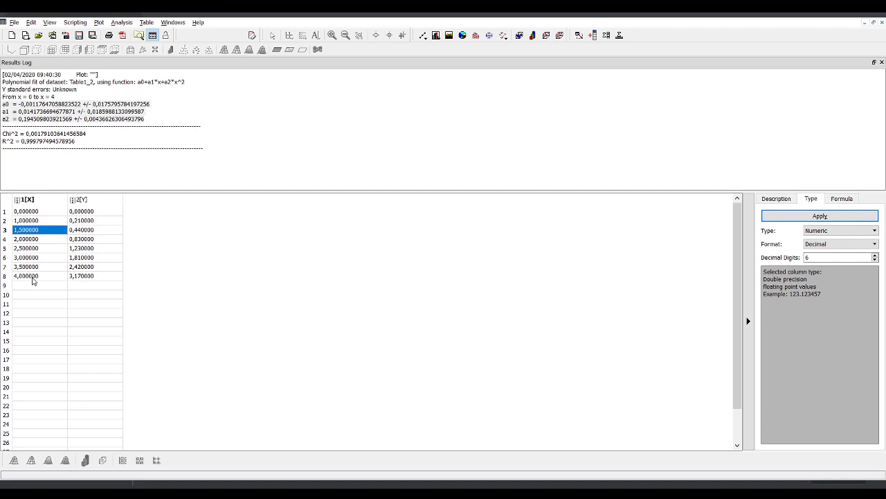
pyautogui.click(28, 199)
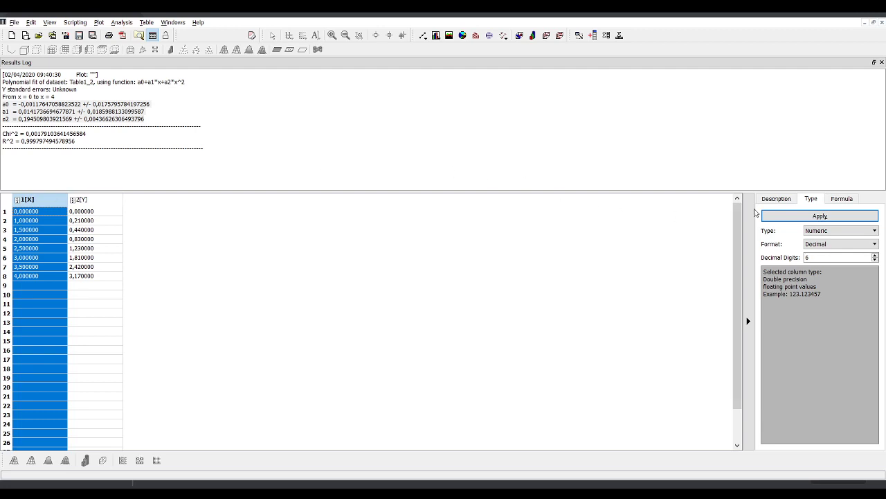
pyautogui.click(842, 199)
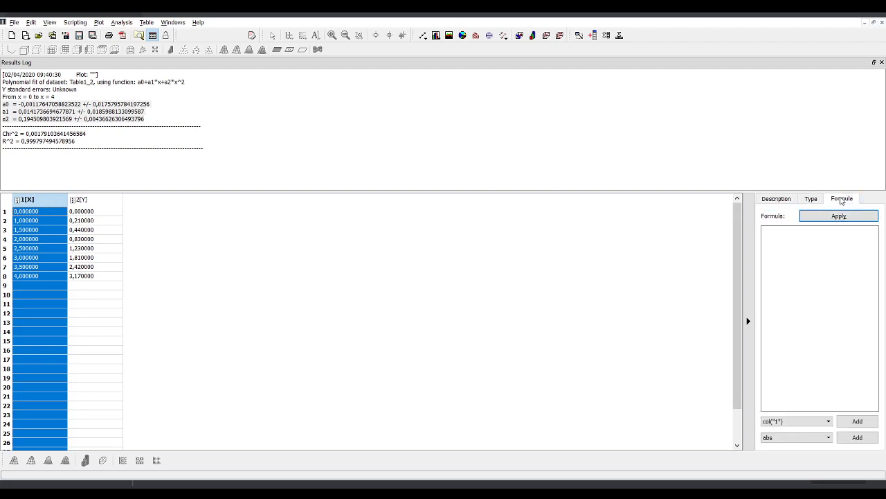
pyautogui.click(804, 253)
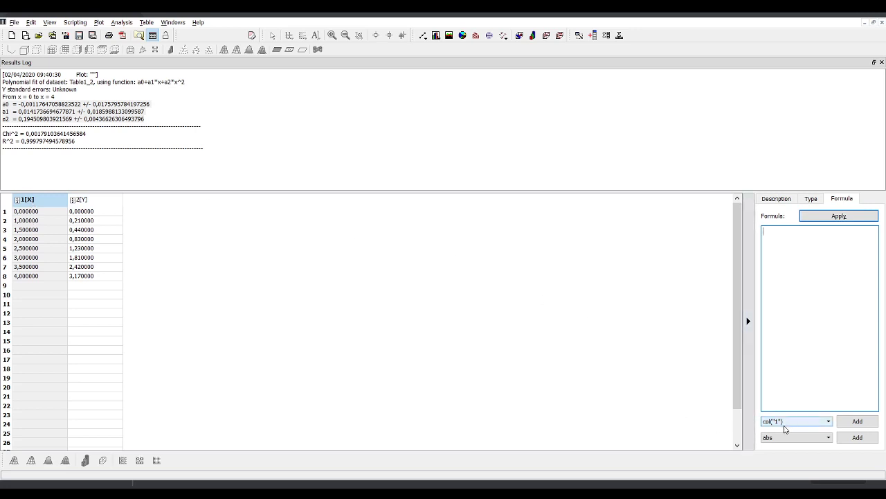
pyautogui.click(856, 422)
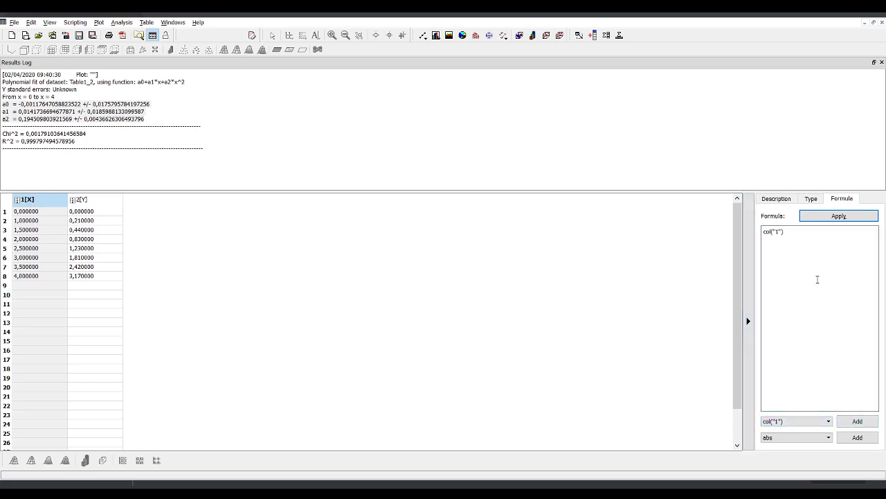
pyautogui.click(823, 242)
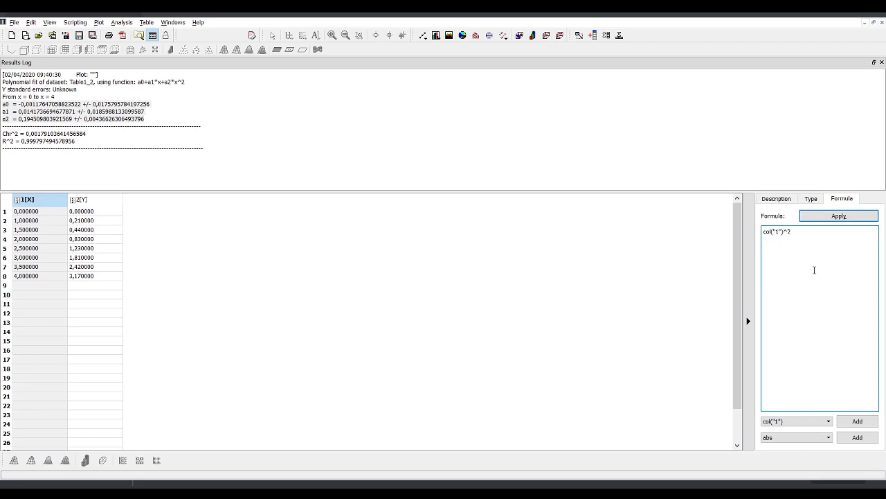
pyautogui.click(832, 218)
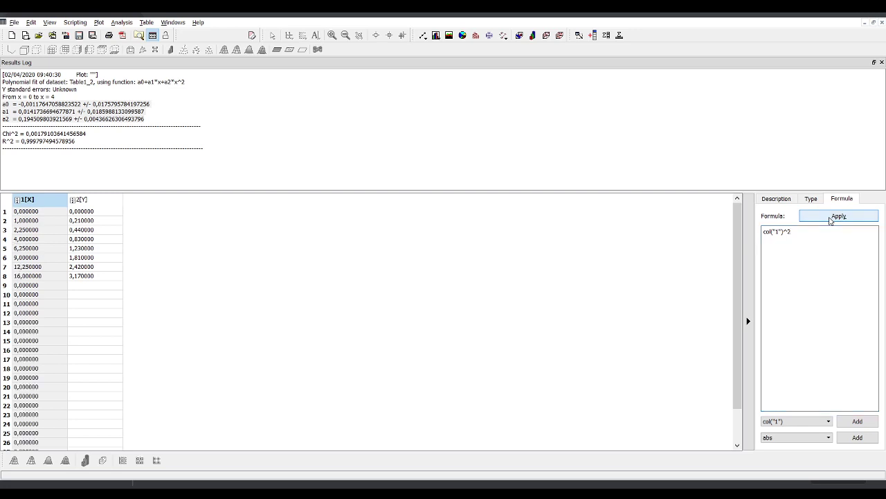
# Plot the first eight rows of squared X and Y values as a scatter graph and fit a linear regression
pyautogui.click(32, 277)
pyautogui.click(128, 247)
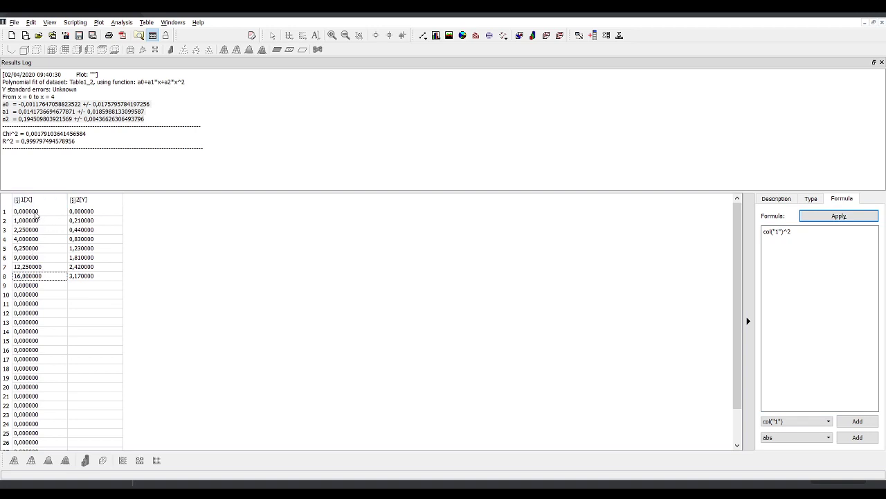
pyautogui.moveTo(36, 212); pyautogui.dragTo(83, 280)
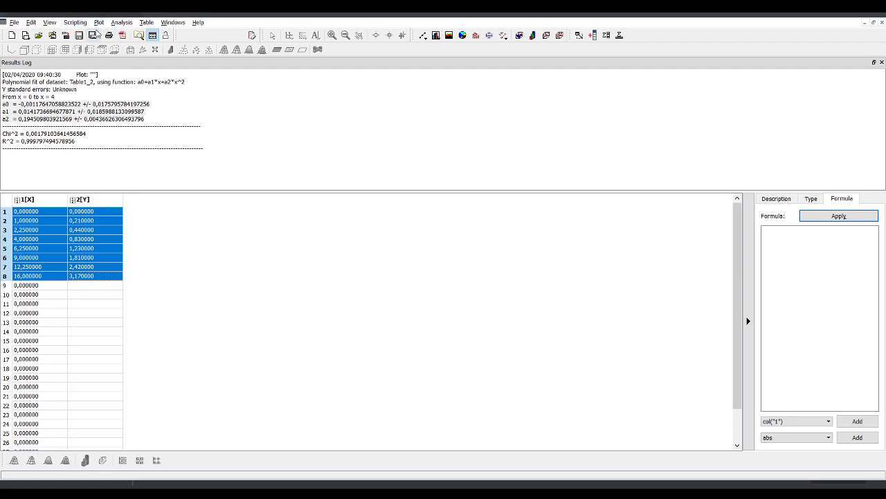
pyautogui.click(111, 50)
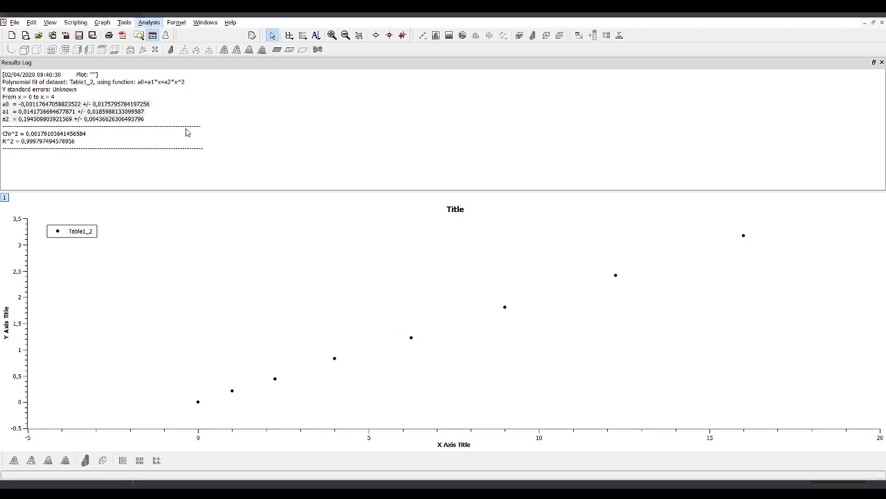
pyautogui.hotkey('ctrl', 'y')
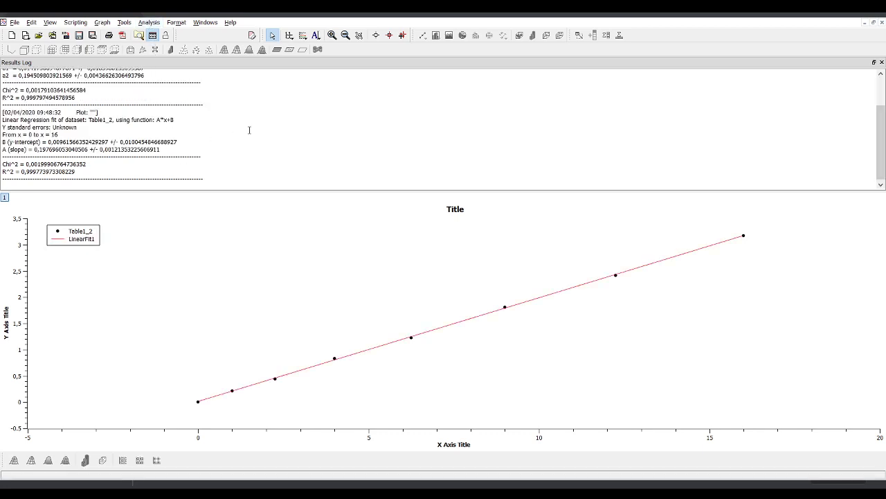
# Examine the linear regression's function, slope and y-intercept with their errors in the results log
pyautogui.moveTo(158, 120); pyautogui.dragTo(179, 119)
pyautogui.click(159, 120)
pyautogui.moveTo(4, 150); pyautogui.dragTo(173, 150)
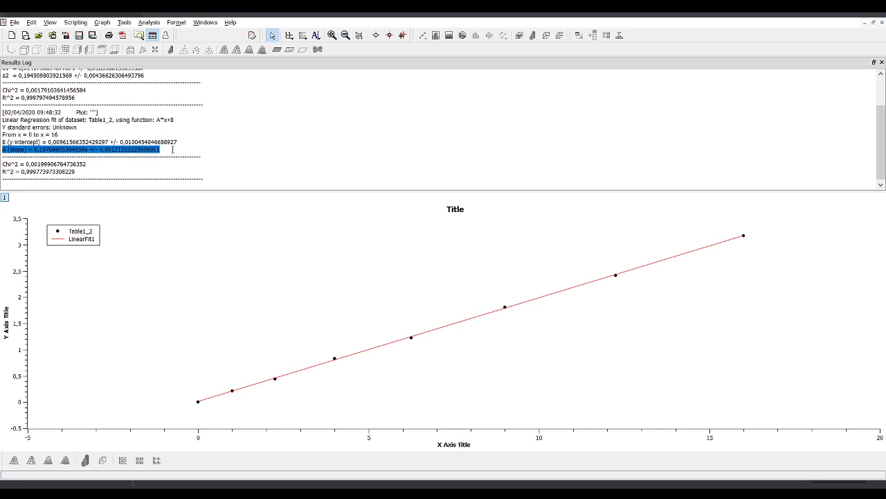
pyautogui.click(164, 148)
pyautogui.moveTo(3, 141); pyautogui.dragTo(183, 141)
pyautogui.click(181, 142)
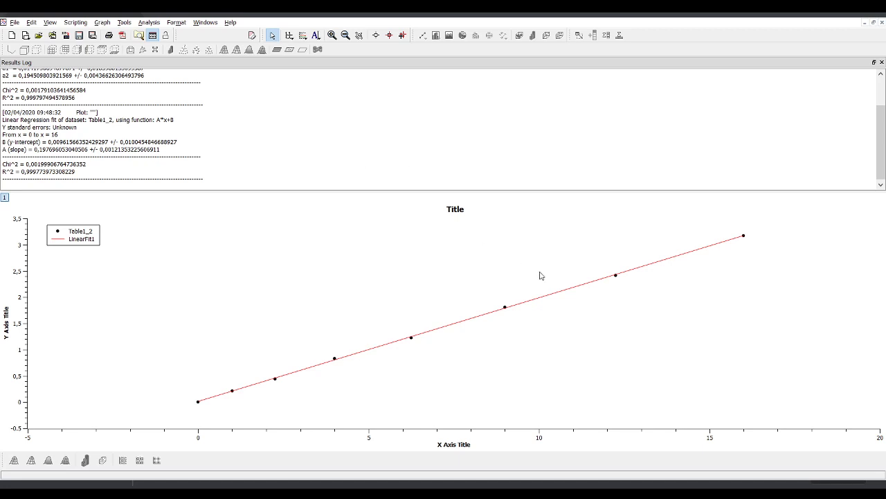
# Minimize the linear fit graph, maximize the data table and clear its cell selection
pyautogui.click(865, 23)
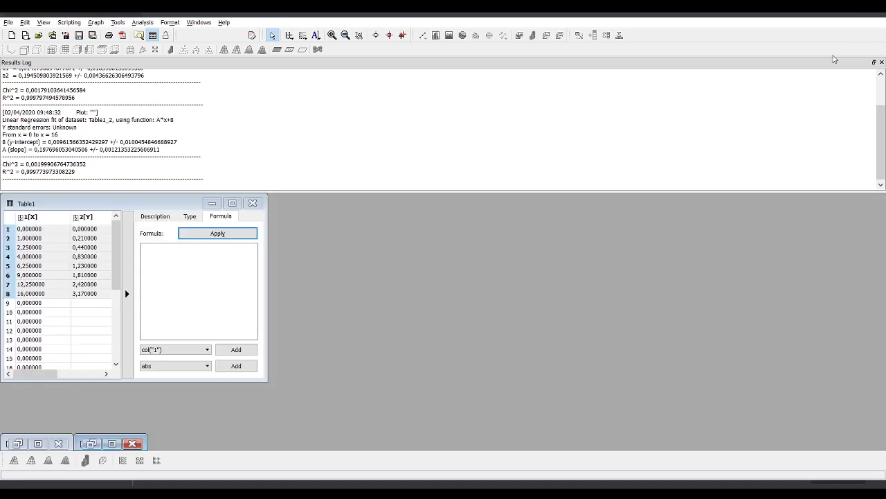
pyautogui.click(233, 203)
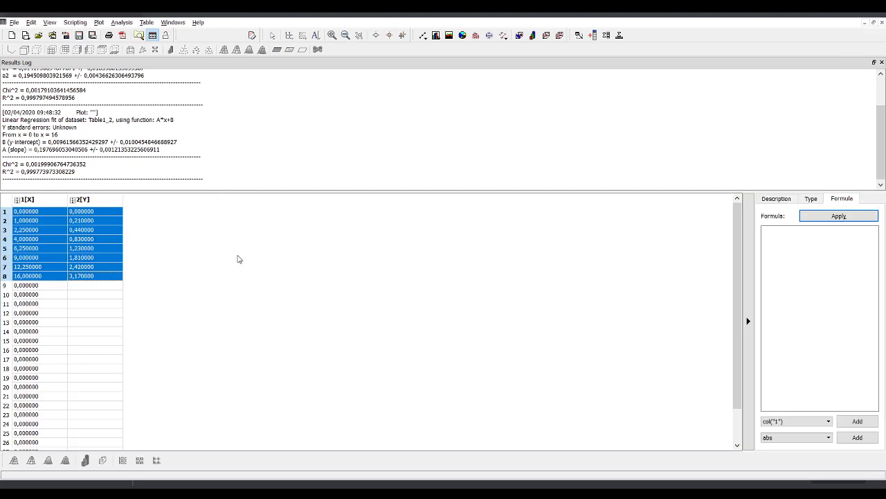
pyautogui.click(202, 249)
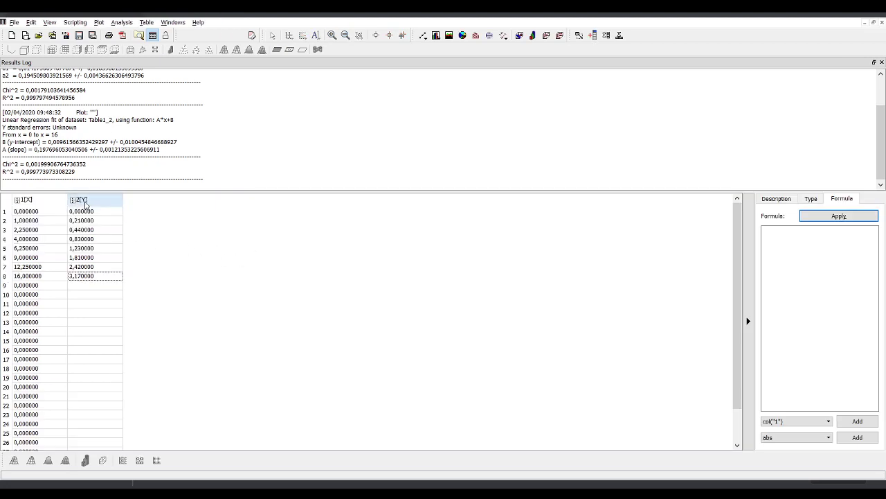
# Select the Y column and start its formula with the natural logarithm function ln()
pyautogui.click(86, 203)
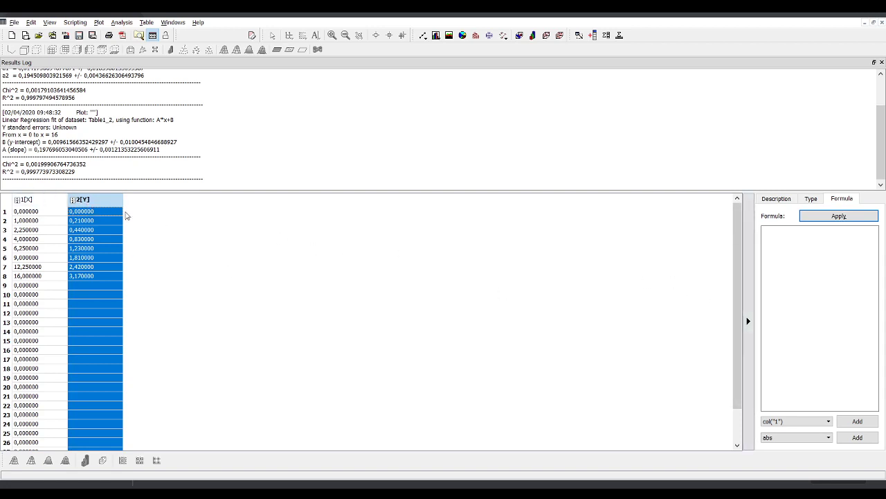
pyautogui.click(816, 199)
pyautogui.click(840, 199)
pyautogui.click(809, 248)
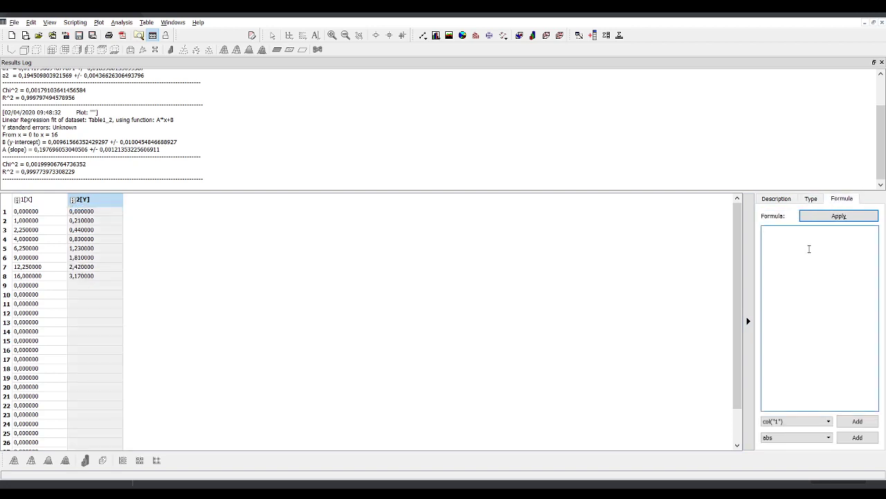
pyautogui.click(802, 441)
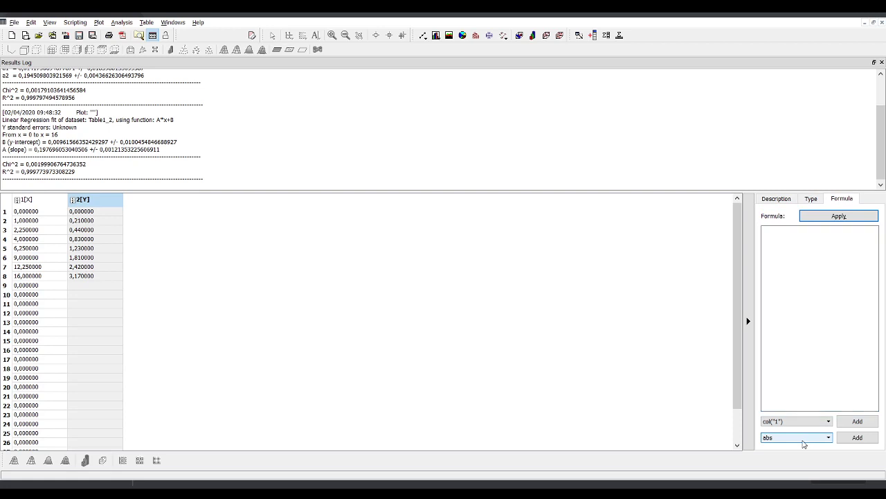
pyautogui.click(791, 401)
pyautogui.click(857, 439)
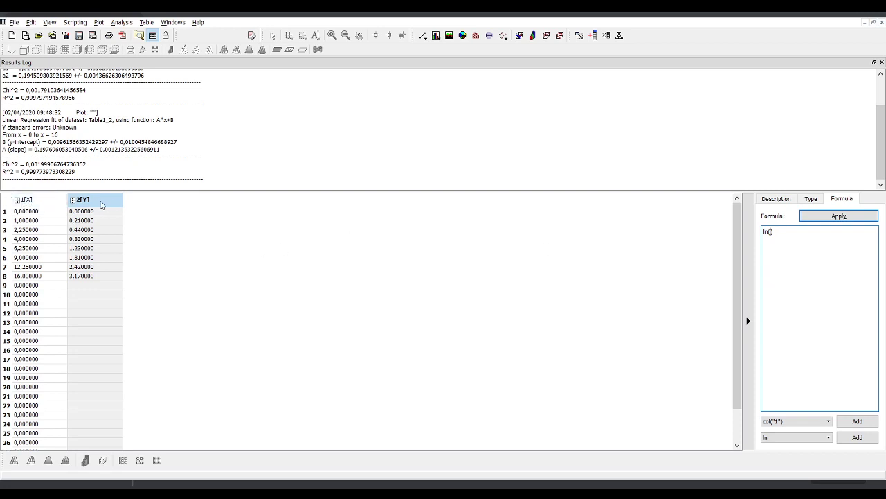
# Insert col("2") as the argument of ln and apply the formula ln(col("2")) to the Y column
pyautogui.click(809, 423)
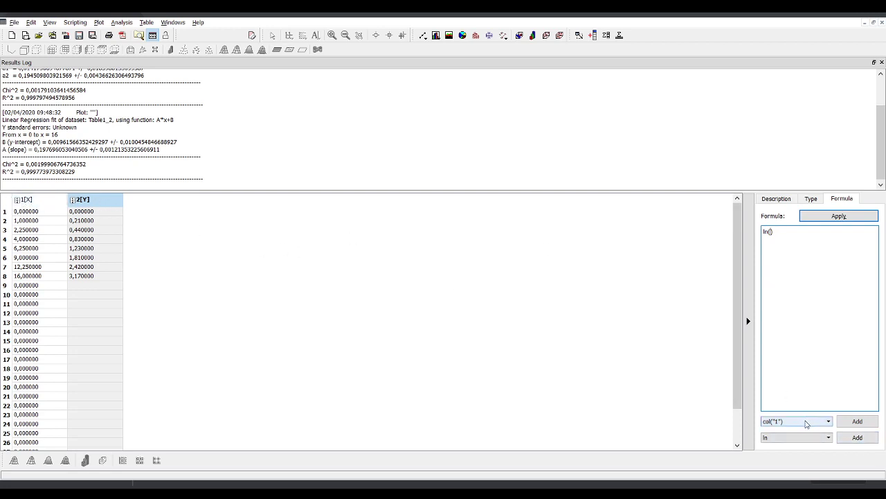
pyautogui.click(785, 437)
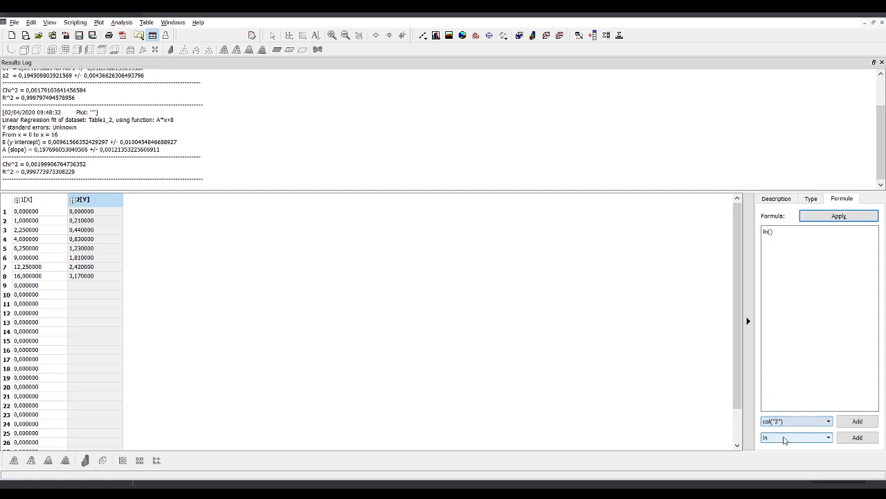
pyautogui.click(858, 422)
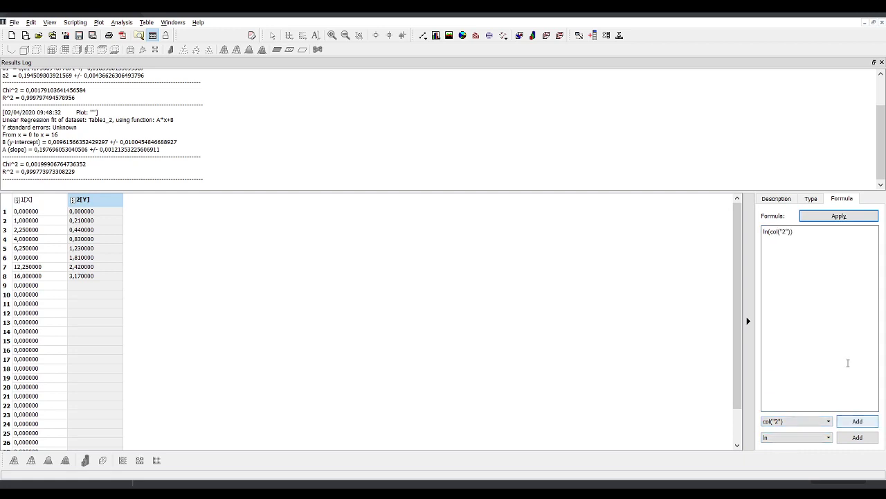
pyautogui.click(832, 253)
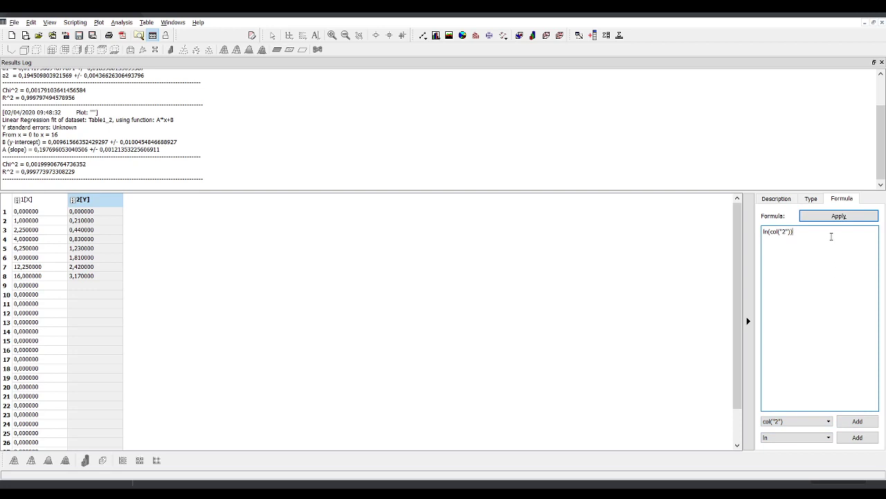
pyautogui.click(838, 216)
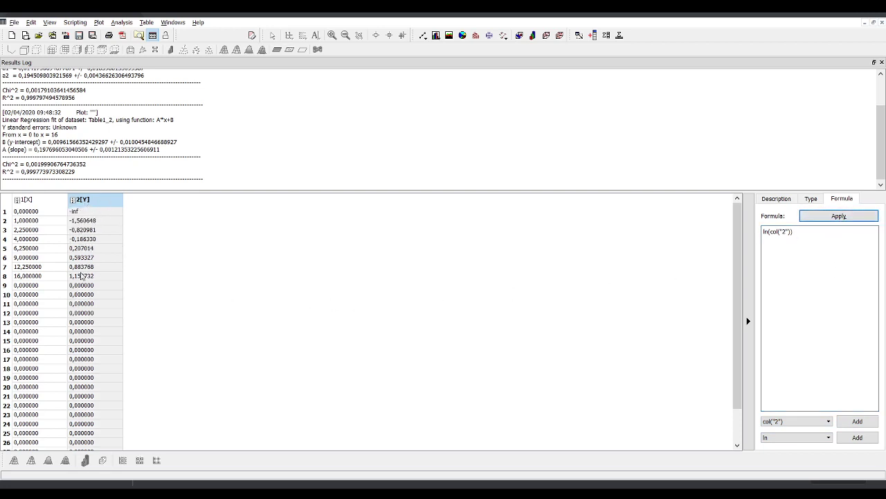
pyautogui.click(191, 244)
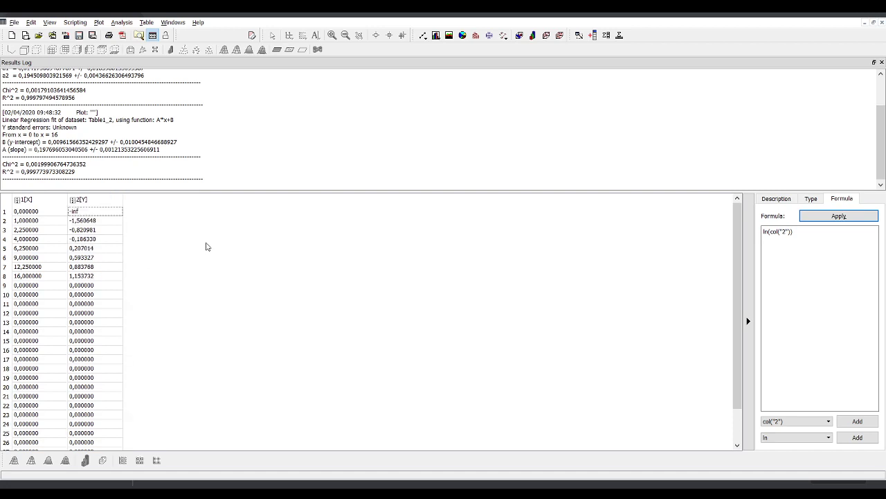
pyautogui.click(839, 216)
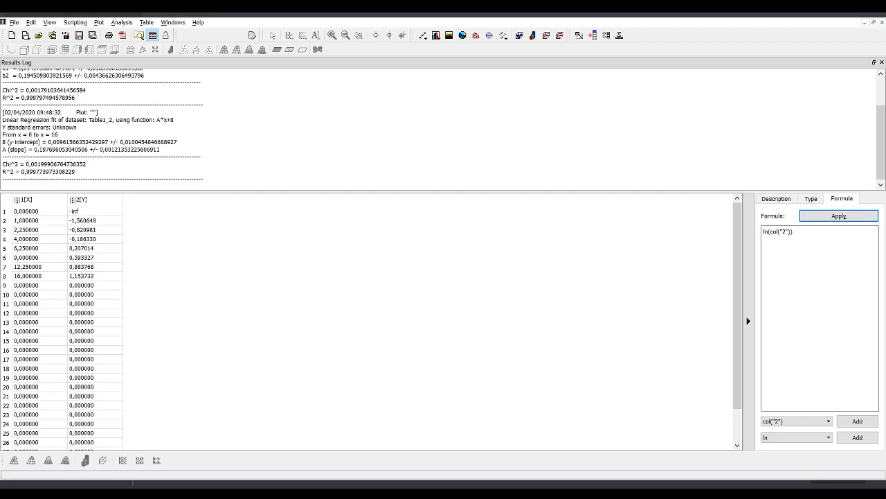